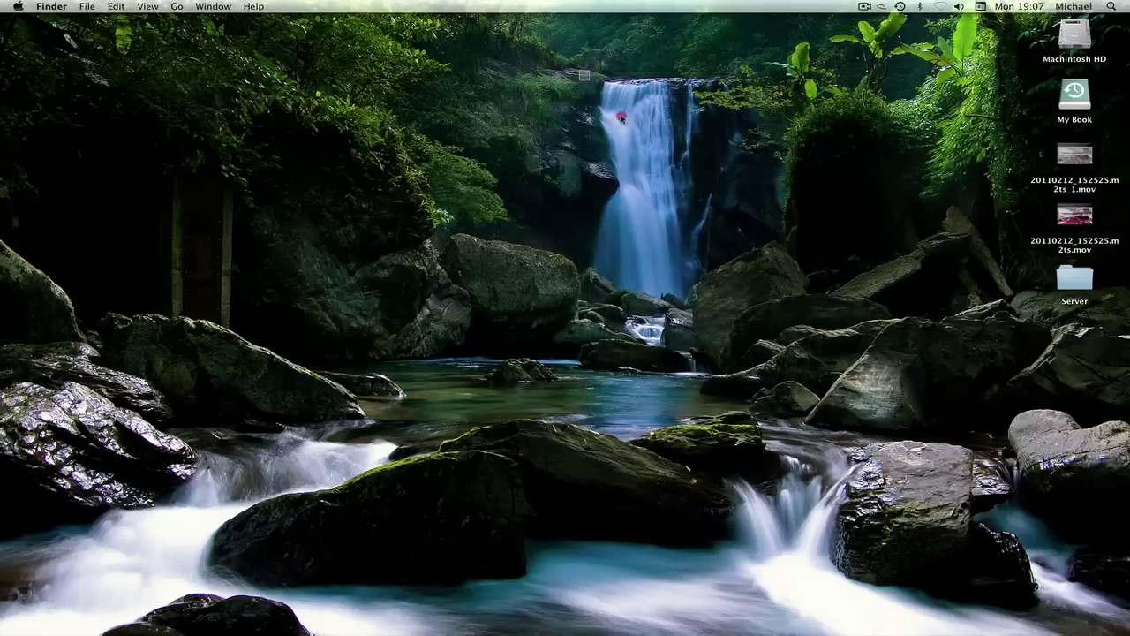
- Bring back the minimized YouTube uploads window, then hide it to reveal the desktop
left_click_drag(744, 273, 821, 378)
left_click(585, 114)
mouse_move(891, 614)
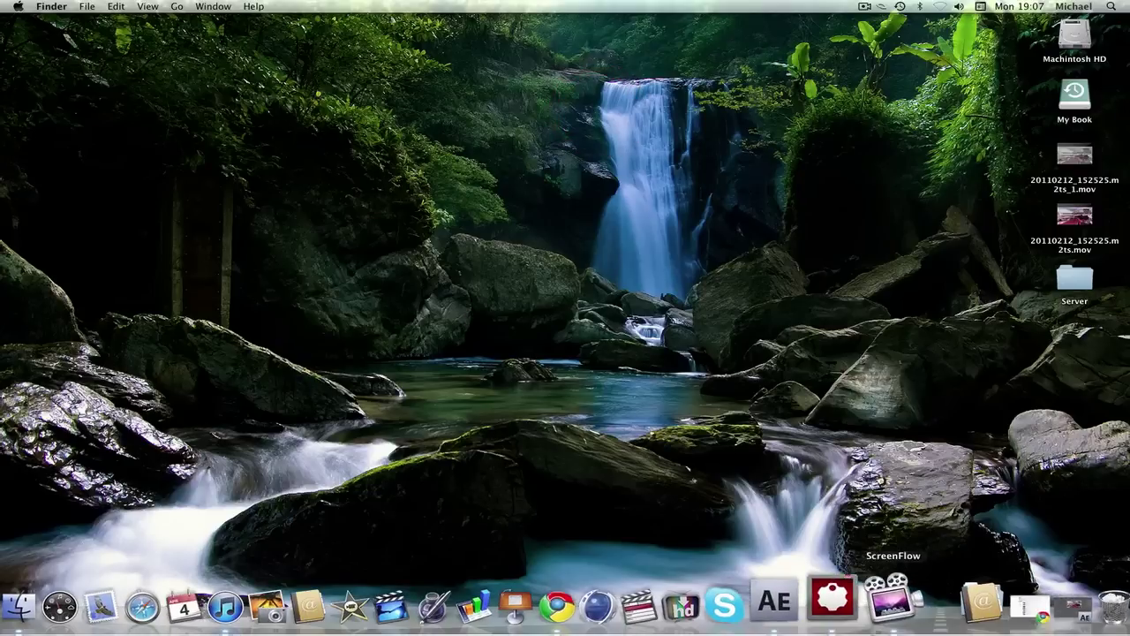
left_click(1002, 608)
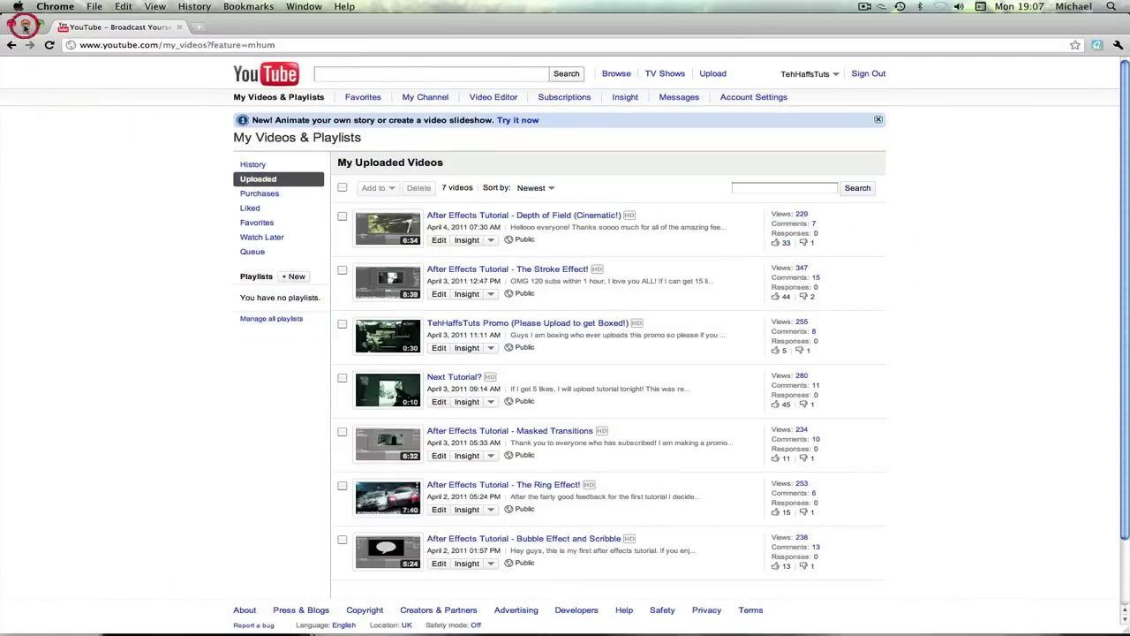
left_click(24, 24)
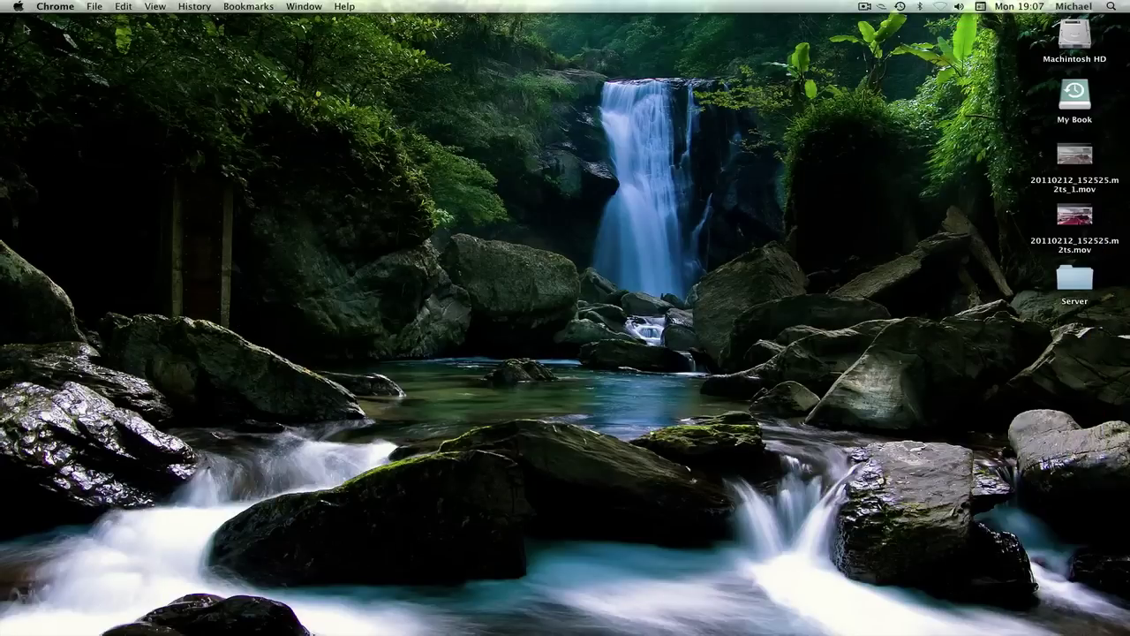
- Quick Look the m2ts_1.mov file, switch the preview to 20110212_152525.m2ts.mov, and nudge the window right
left_click_drag(329, 289, 830, 434)
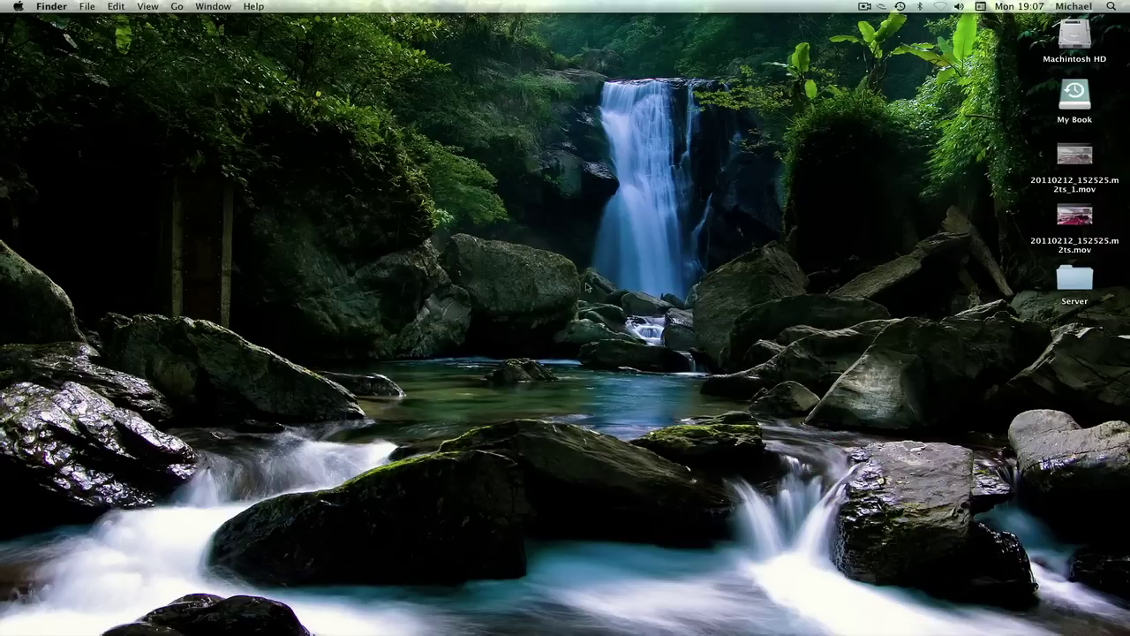
left_click_drag(590, 264, 576, 325)
left_click_drag(541, 254, 660, 346)
left_click(1075, 155)
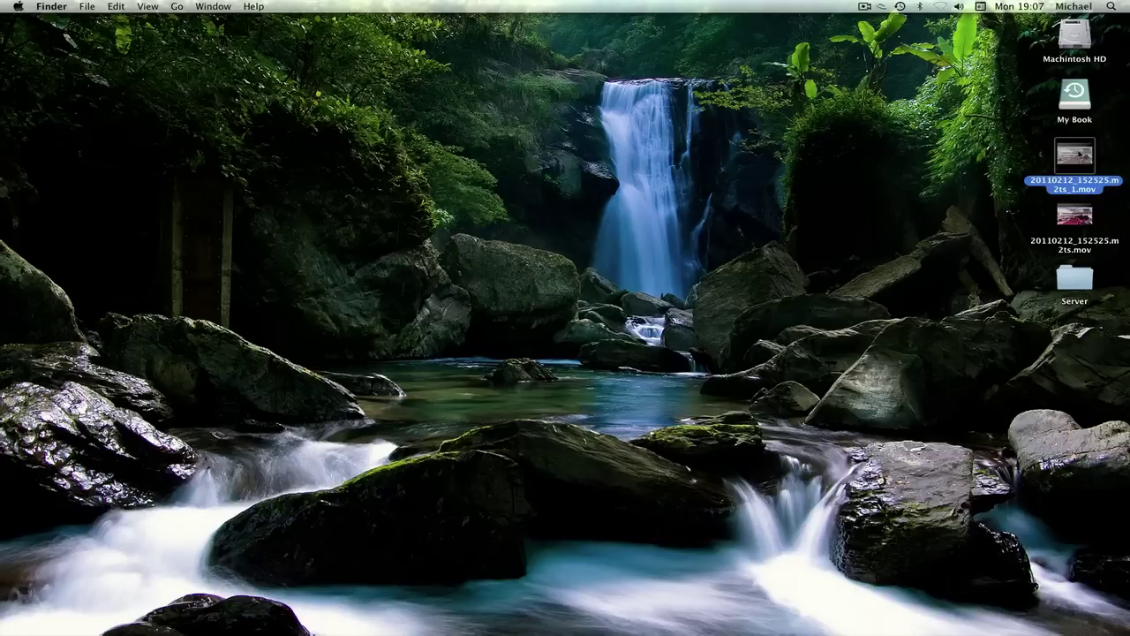
key("space")
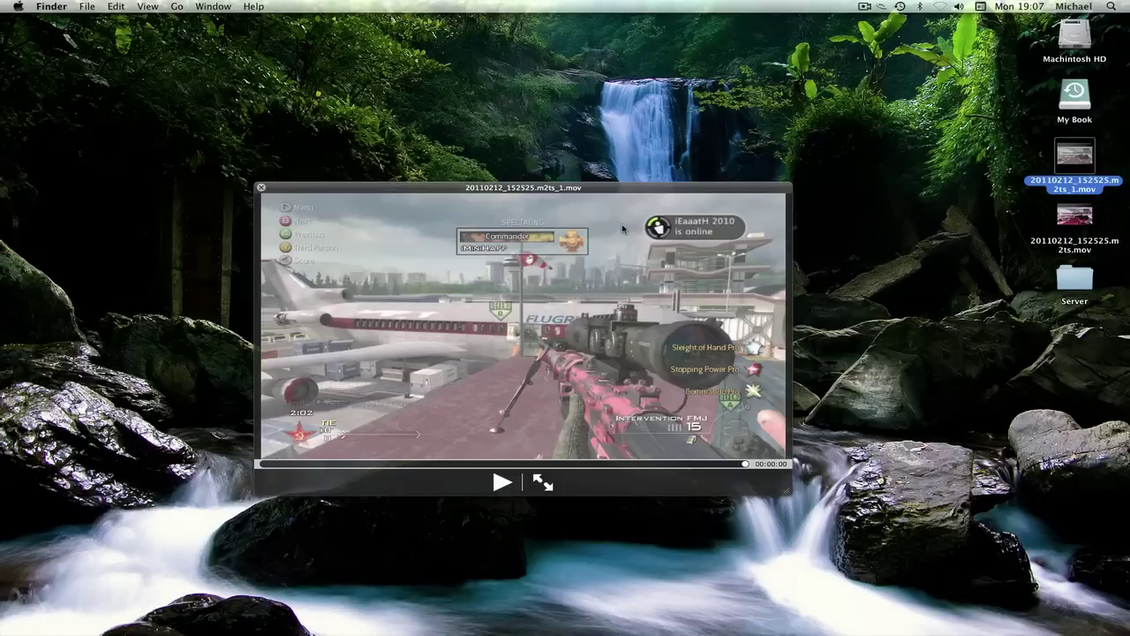
key("Down")
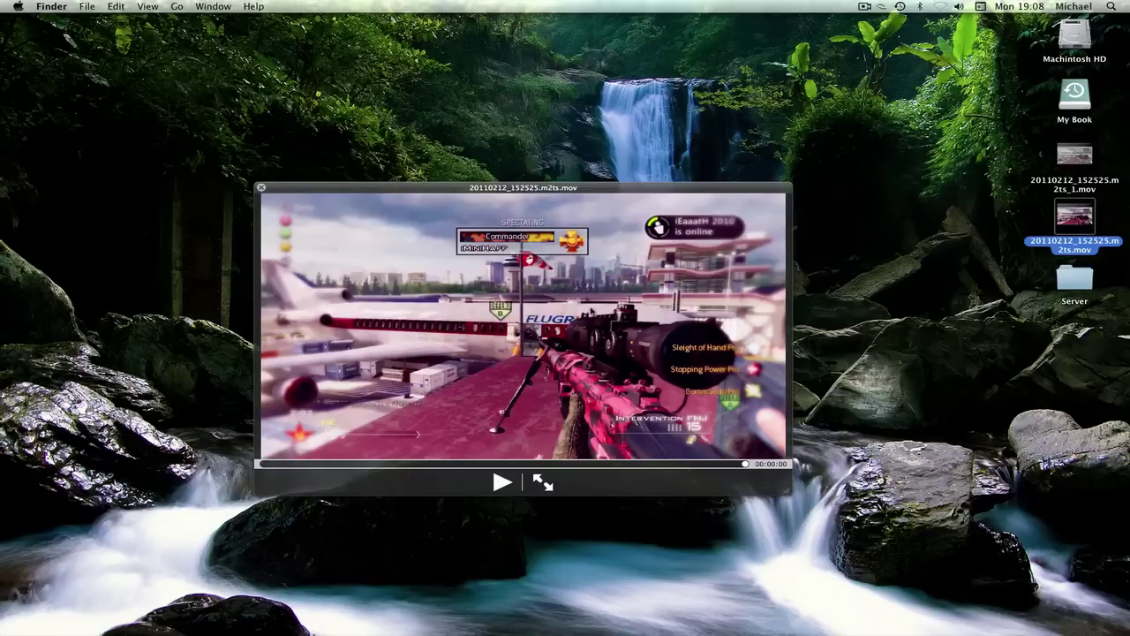
left_click_drag(305, 192, 347, 179)
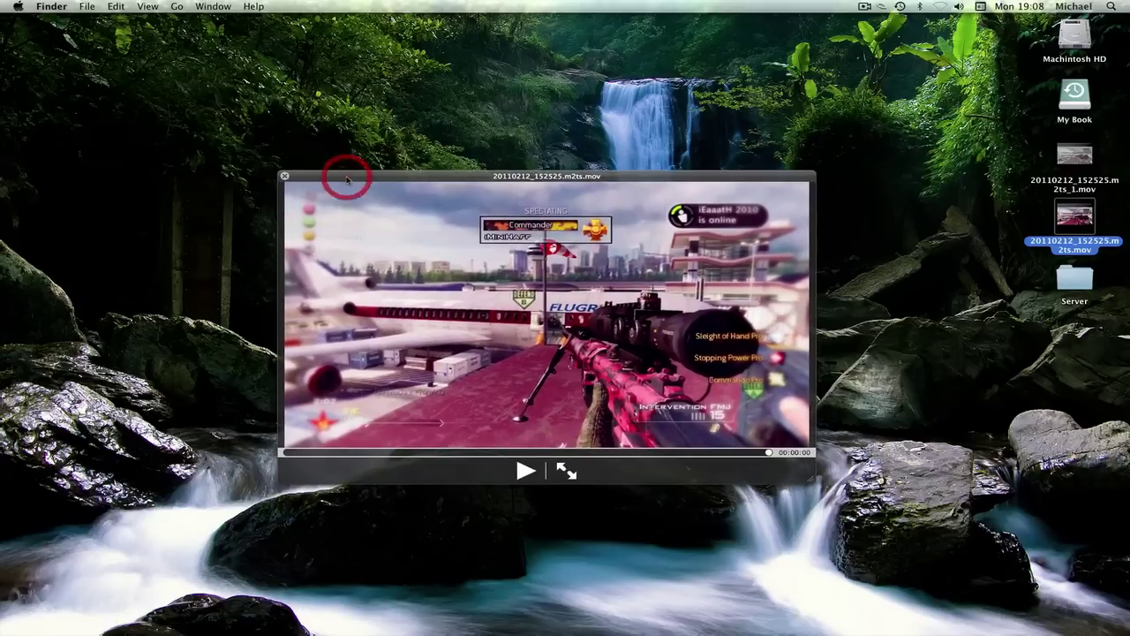
- Close the movie preview, return to After Effects, and expand the clip layer's effects
left_click(284, 176)
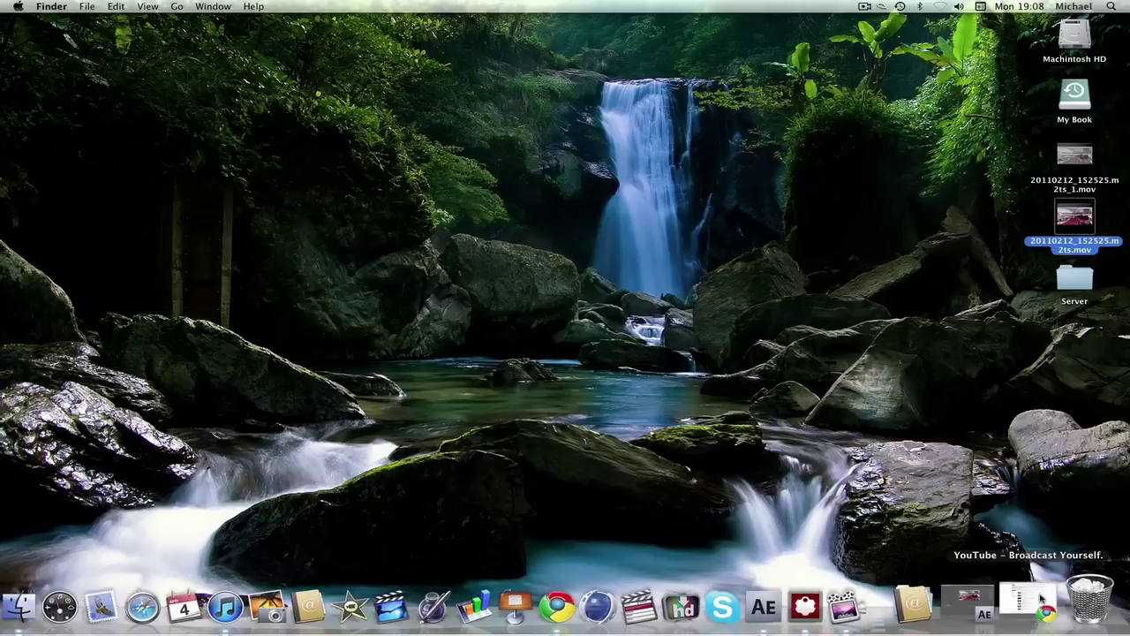
left_click(1002, 600)
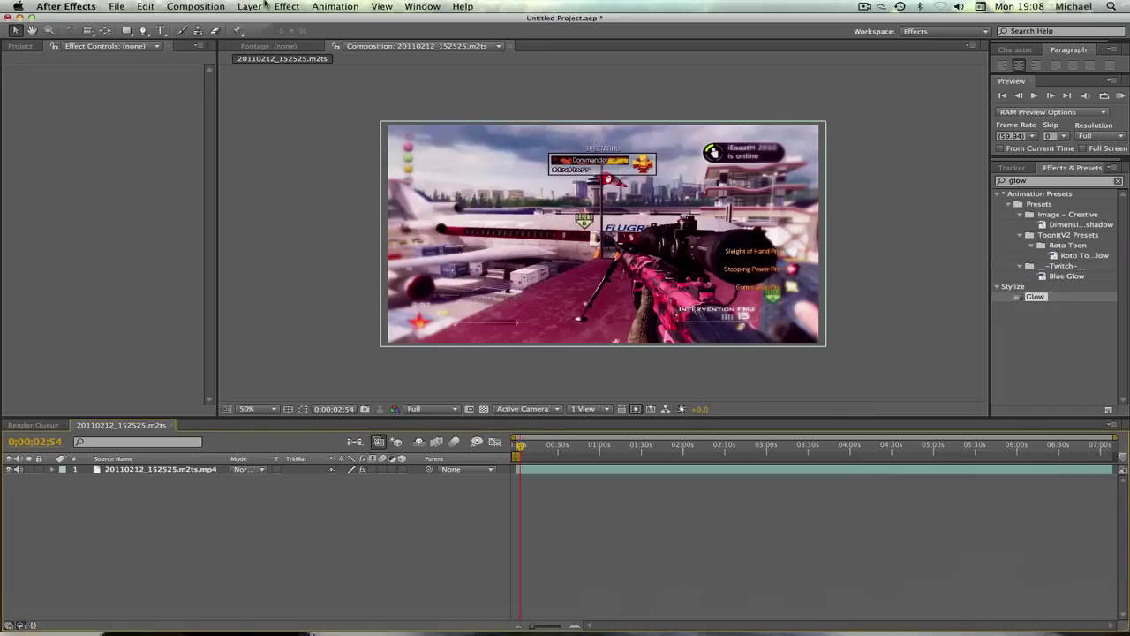
left_click(53, 471)
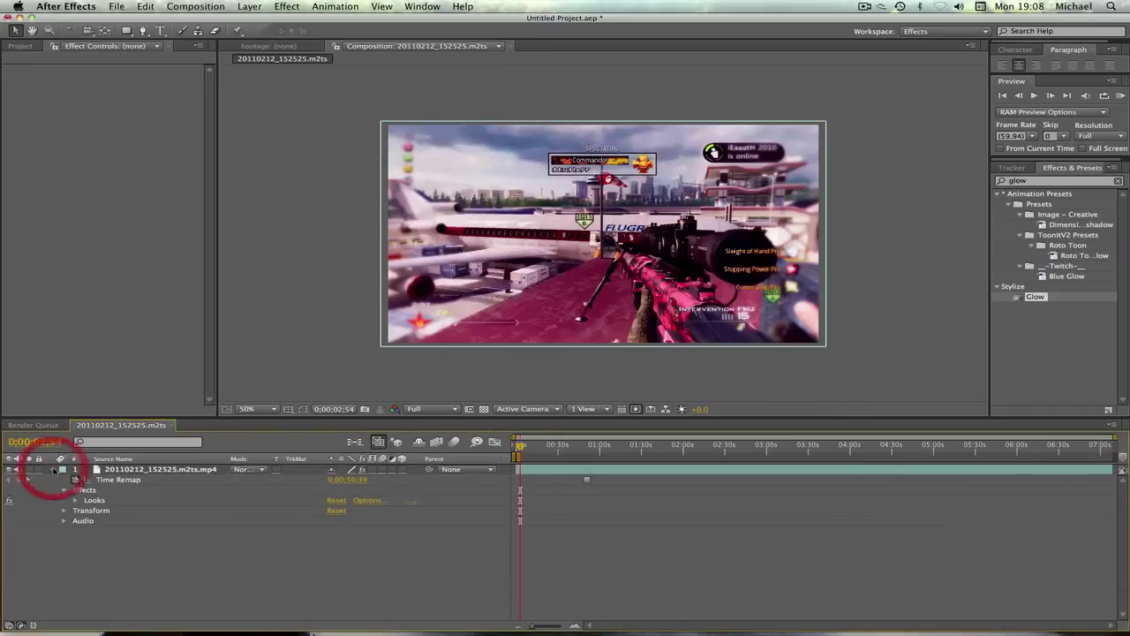
- Select the clip layer to show its Looks controls and reset the time to 0;00;00;00
left_click(282, 7)
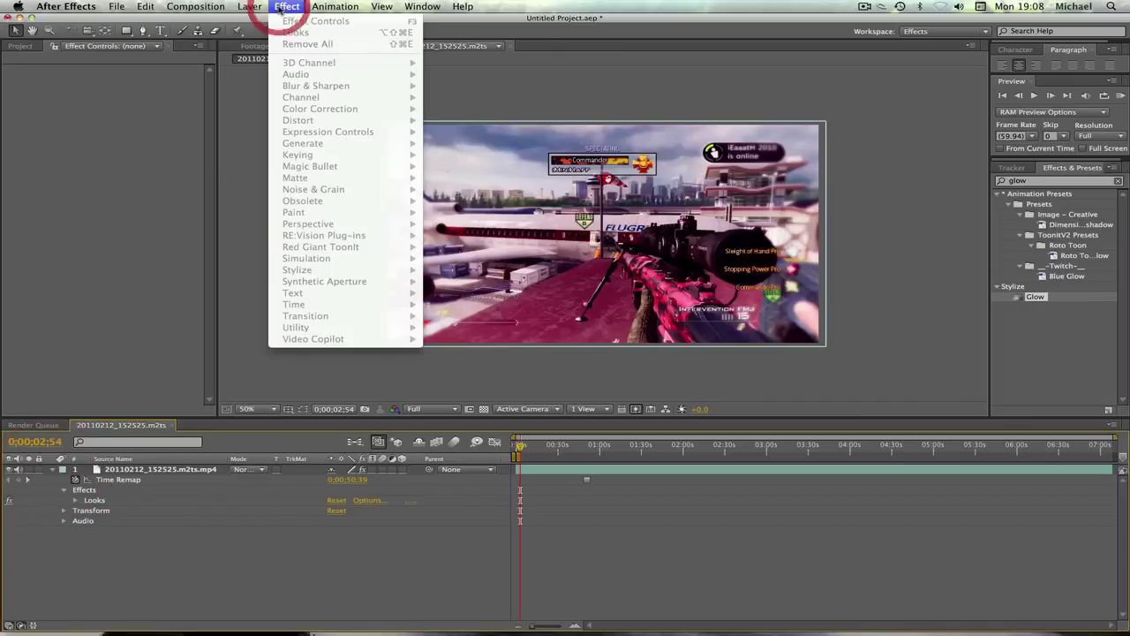
left_click(209, 473)
left_click(209, 472)
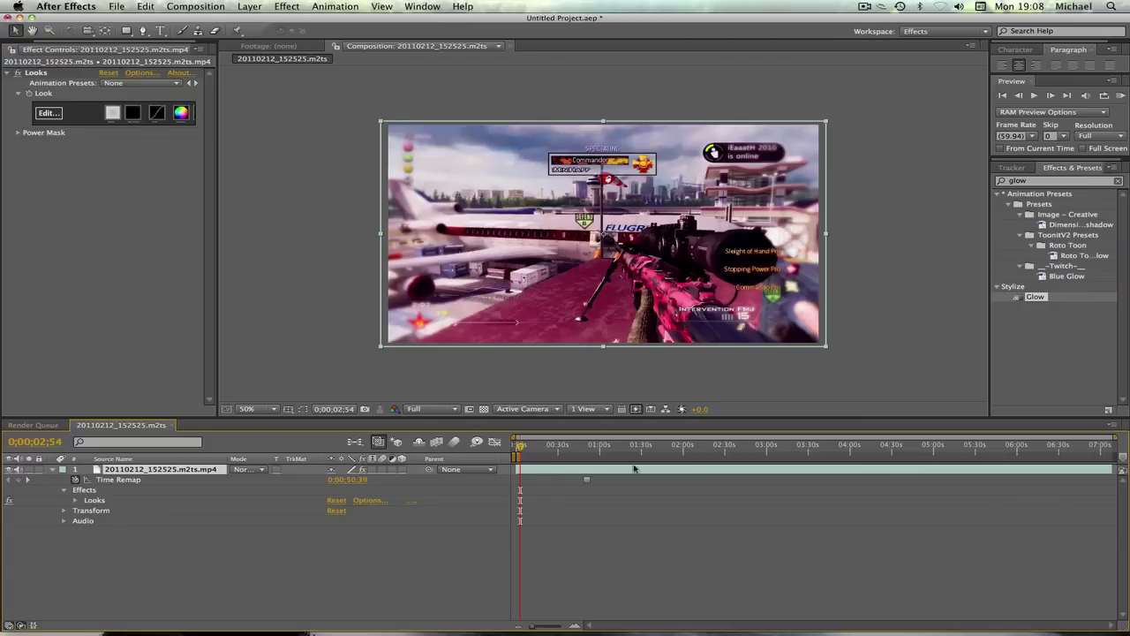
left_click_drag(624, 444, 516, 444)
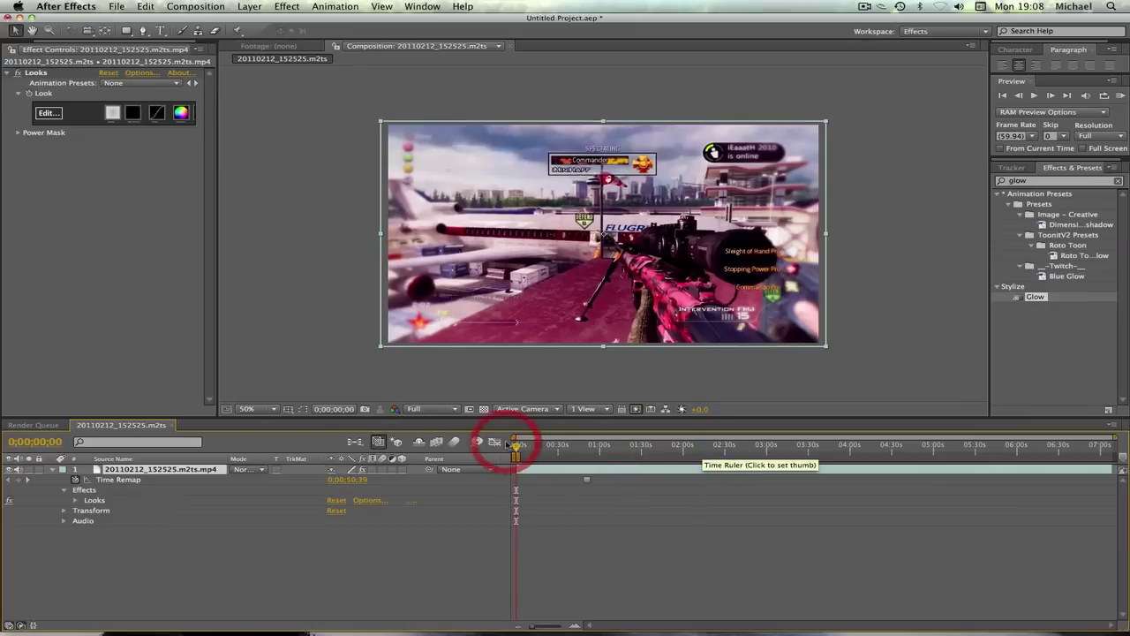
- Launch LooksBuilder from the Looks effect and add a Vignette lens tool (radius 0.814, strength 8.0%)
left_click(49, 113)
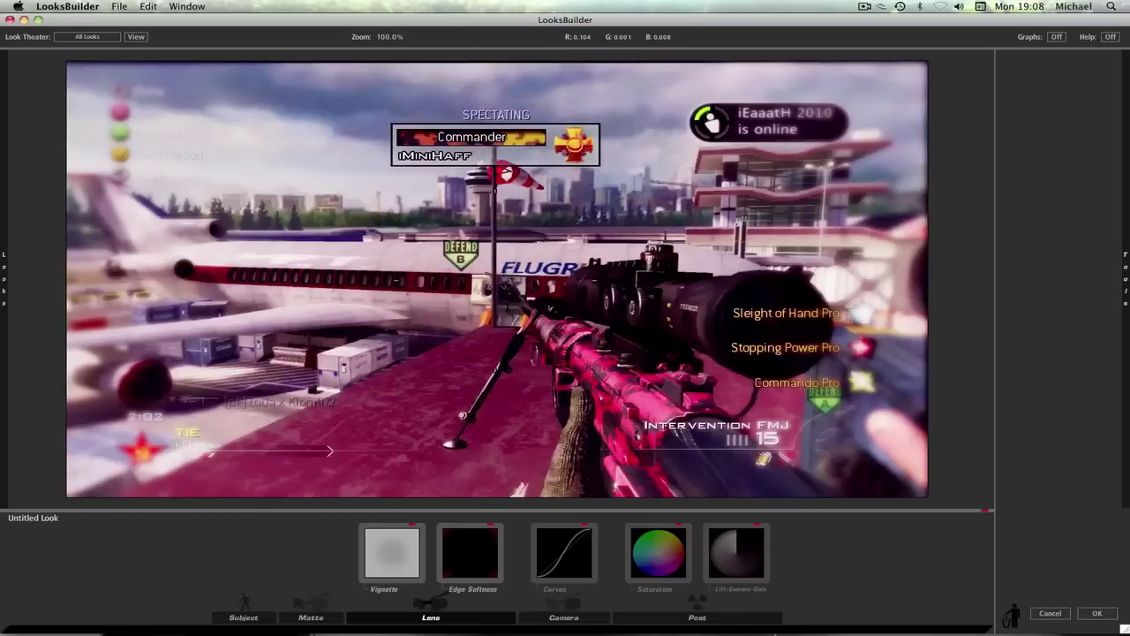
mouse_move(818, 618)
left_click(400, 549)
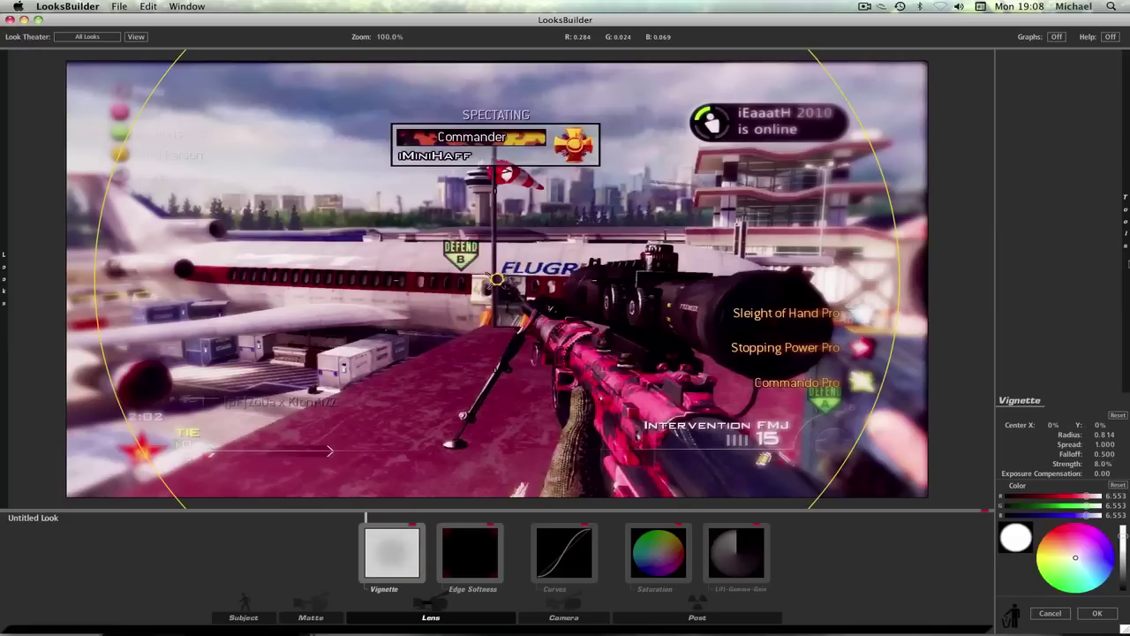
- Try widening the vignette ellipse, then undo so the radius stays at 0.814
left_click(439, 620)
left_click_drag(897, 332, 932, 336)
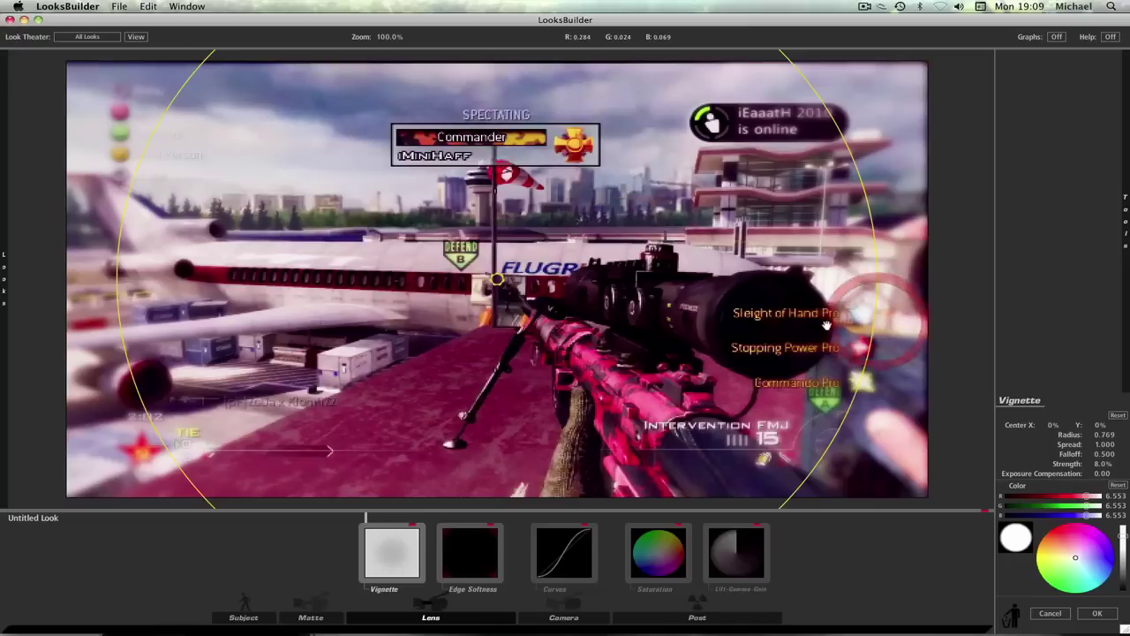
key("super+z")
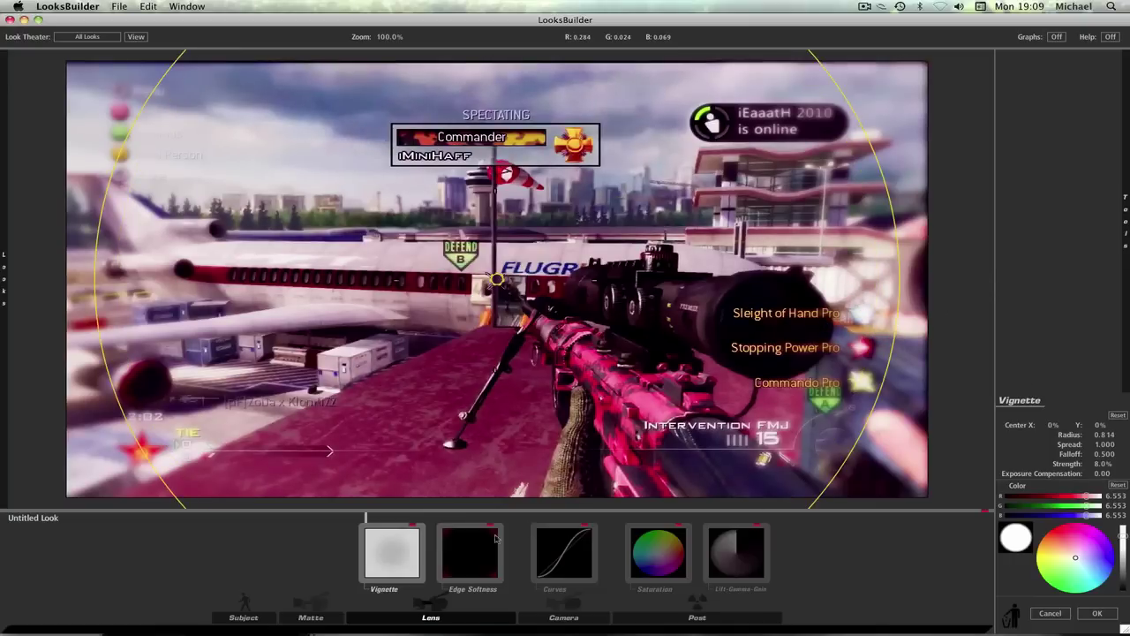
- Show Edge Softness, try a wider softened edge, then undo to keep spread 0.487
left_click(484, 540)
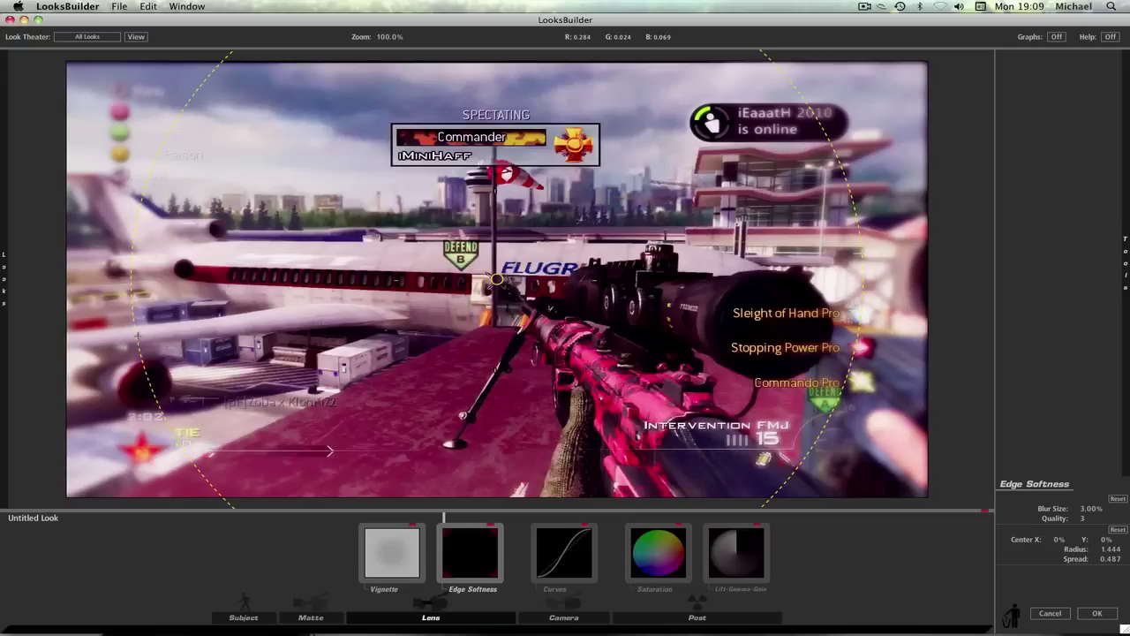
left_click_drag(138, 336, 73, 360)
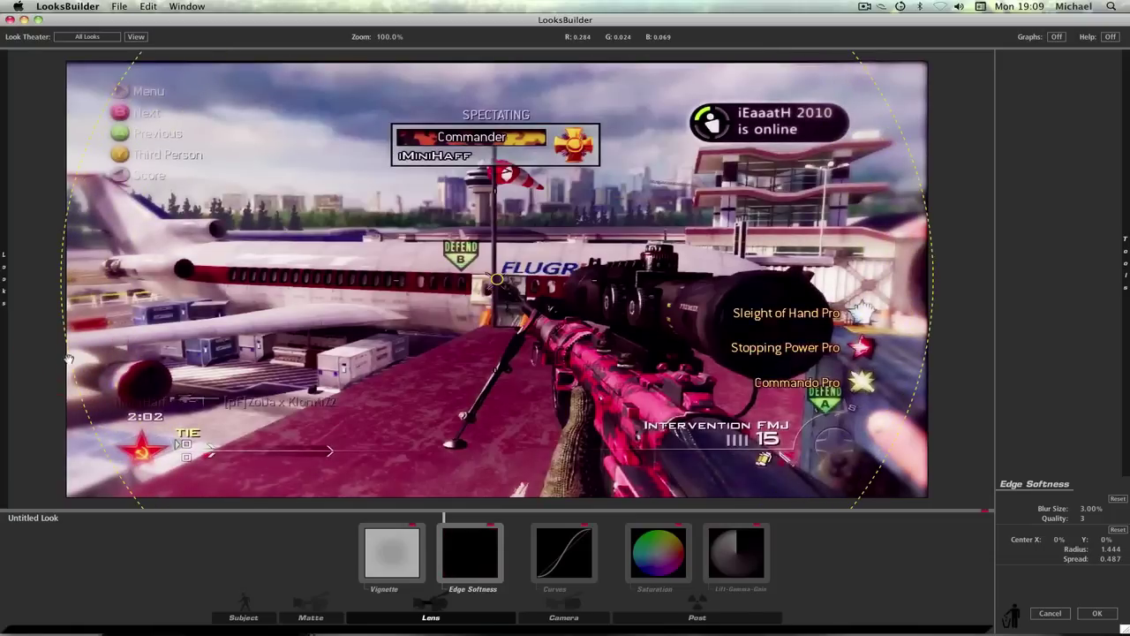
key("super+z")
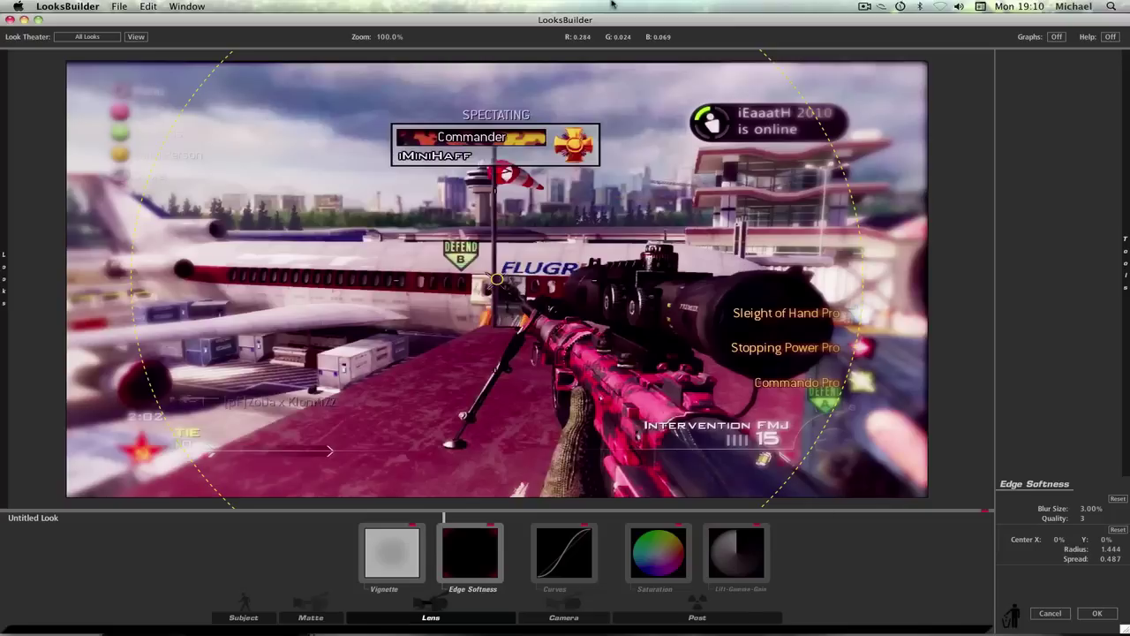
- Pull a point on the Curves RGB curve down to darken the gameplay image
left_click(554, 539)
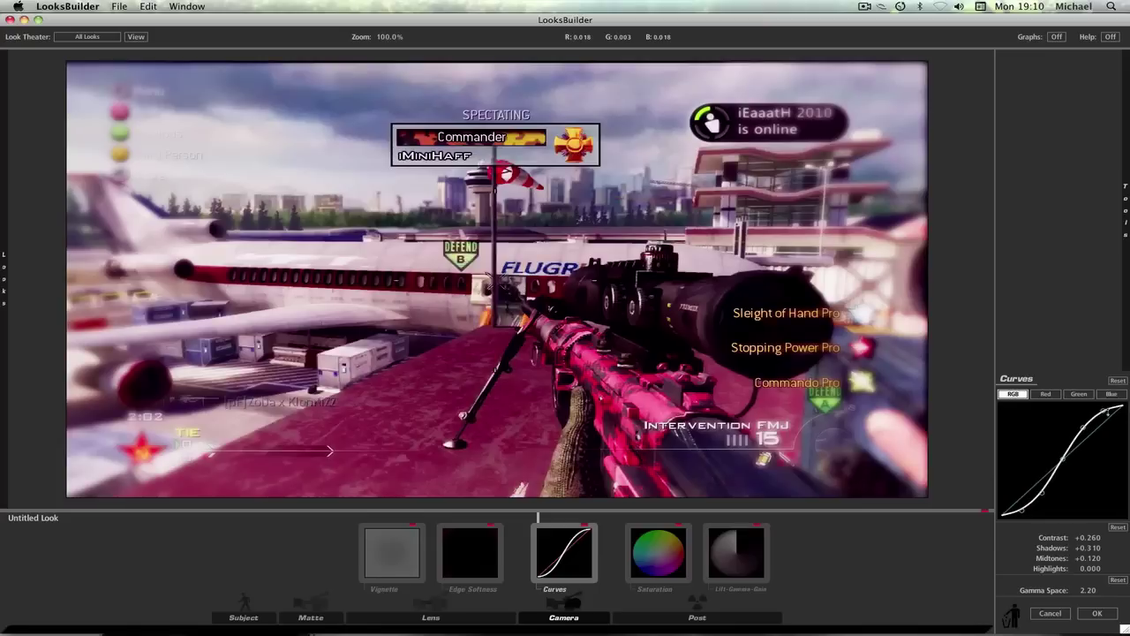
mouse_move(1084, 427)
left_mouse_down()
mouse_move(1085, 443)
mouse_move(1084, 428)
left_mouse_up()
- Shift Saturation's component balance to R 0.385, G 0.929, B 0.860, keeping saturation at 110.0%
left_click(661, 543)
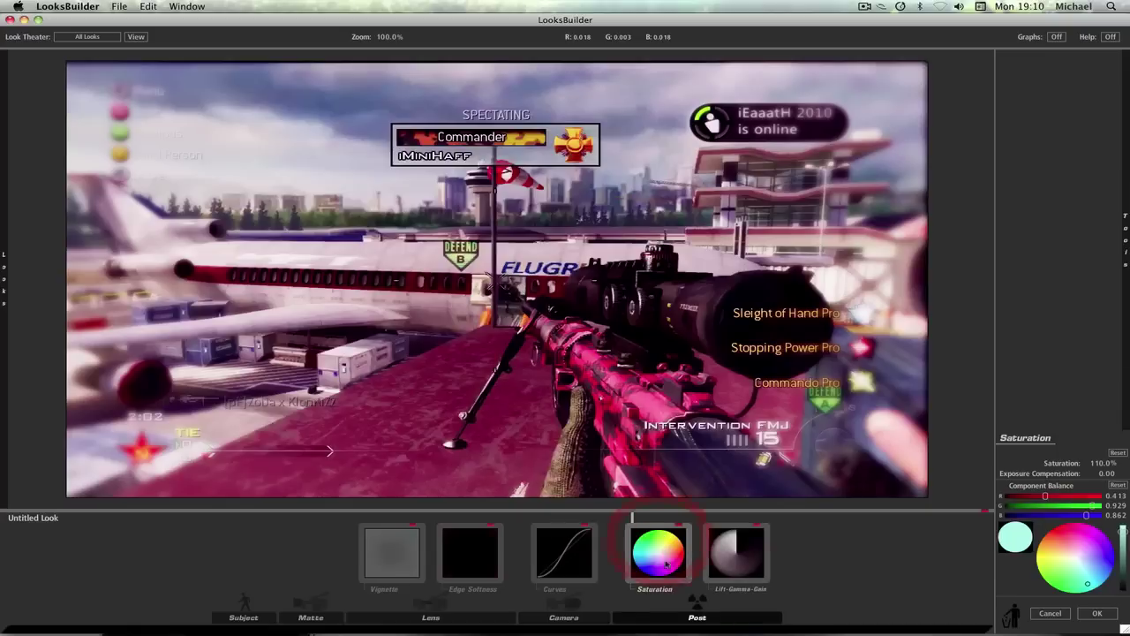
mouse_move(1125, 210)
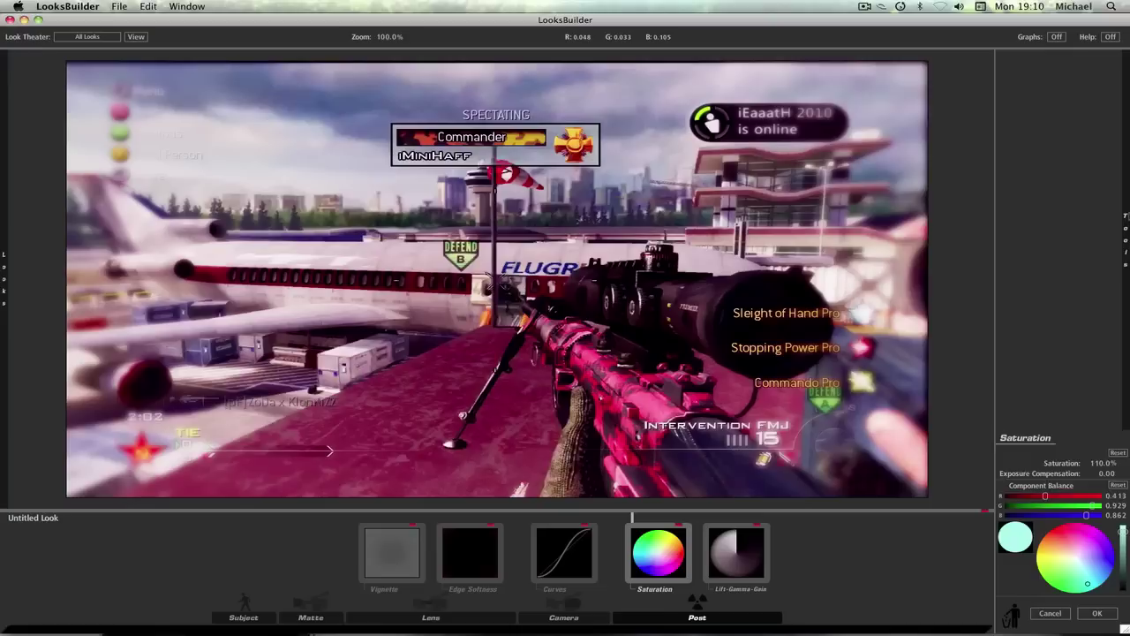
left_click(1039, 59)
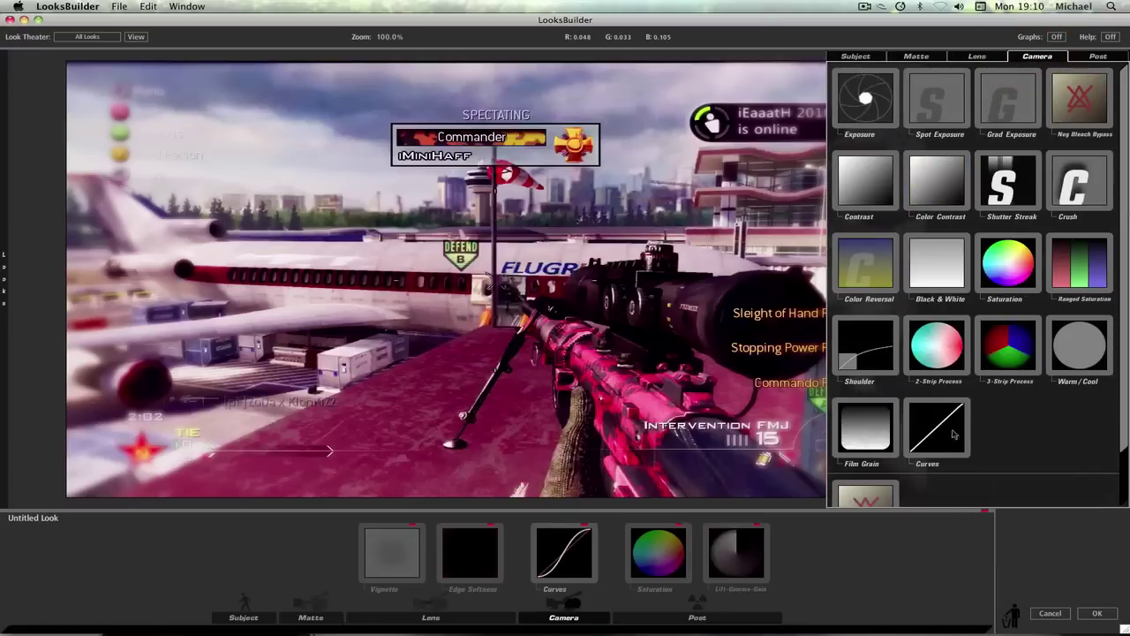
left_click(667, 549)
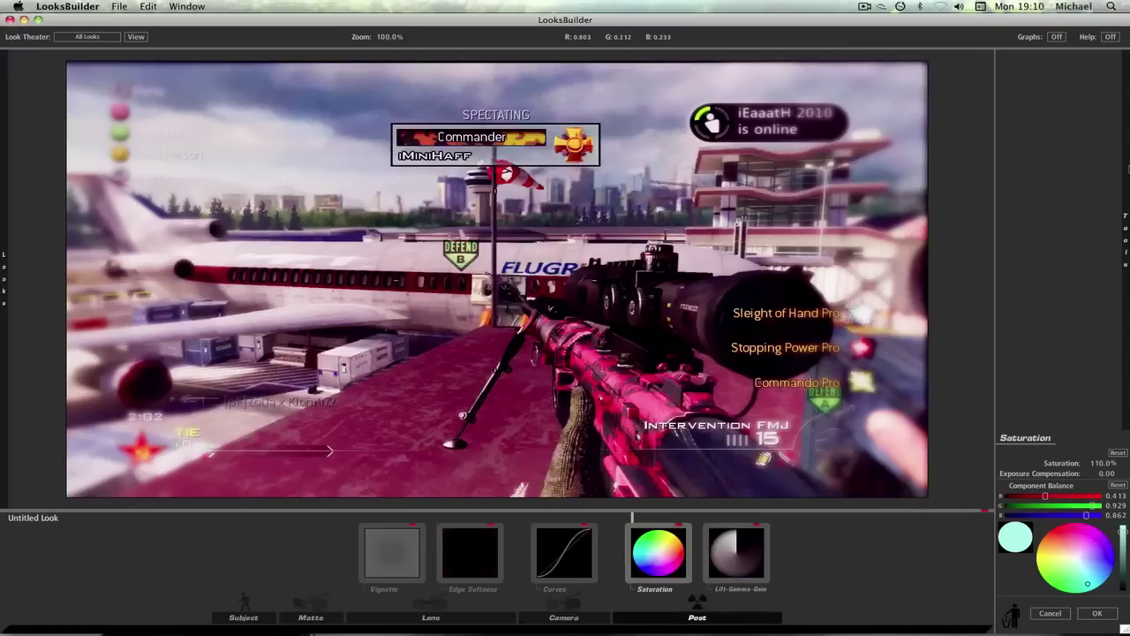
mouse_move(1125, 265)
left_click_drag(1079, 463, 1095, 463)
left_click_drag(1088, 584, 1088, 583)
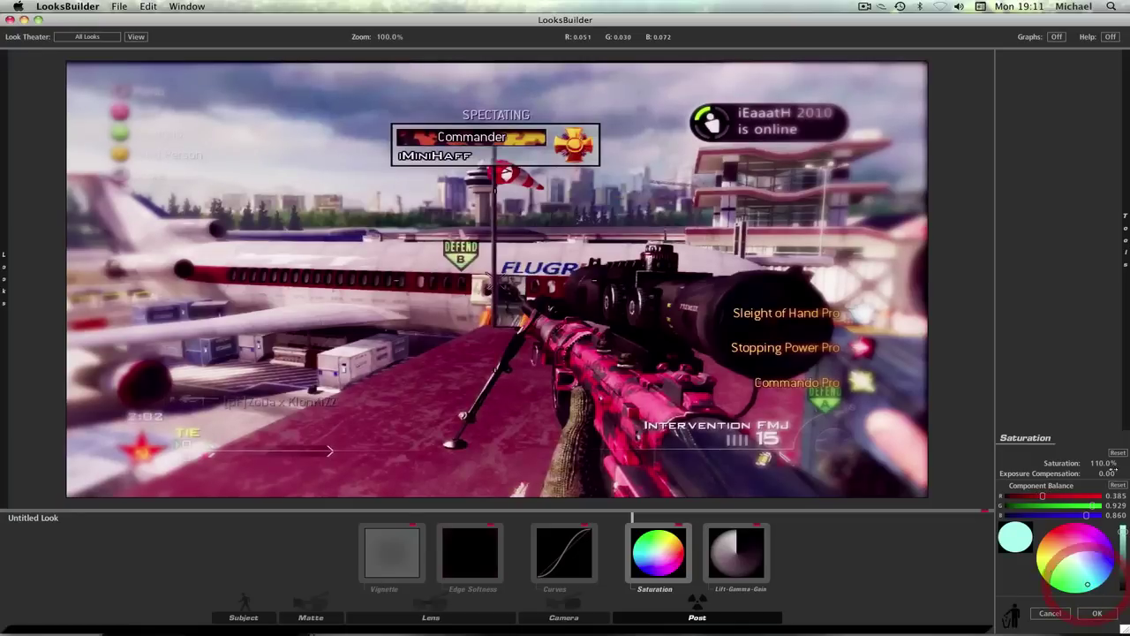
mouse_move(1125, 236)
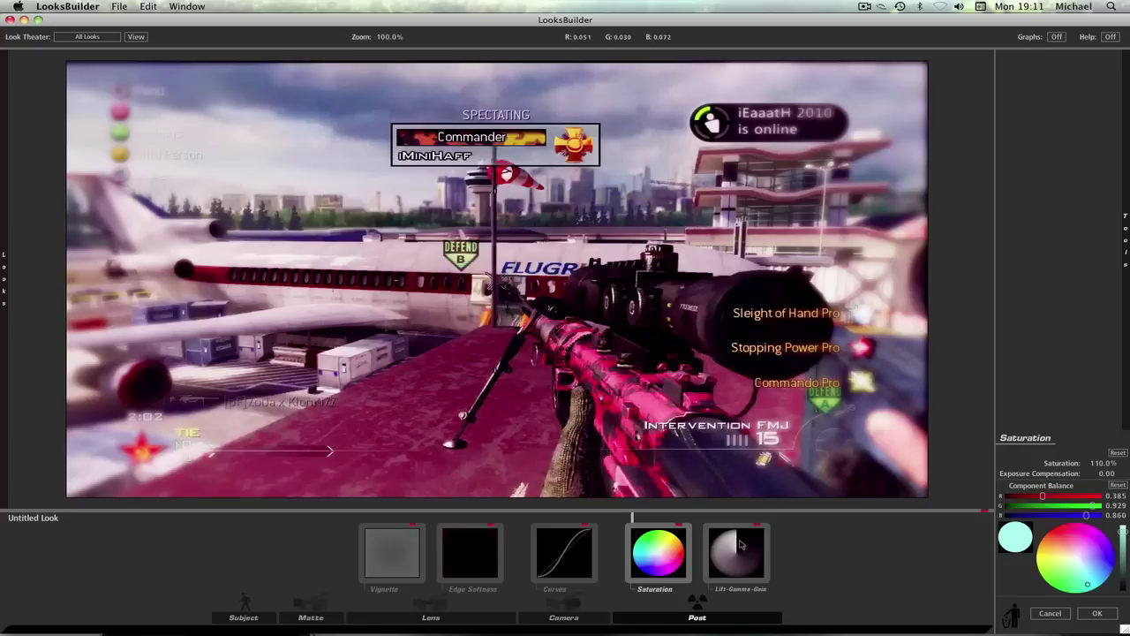
- Show the Lift-Gamma-Gain settings and scrub the Exposure Compensation value
left_click(739, 543)
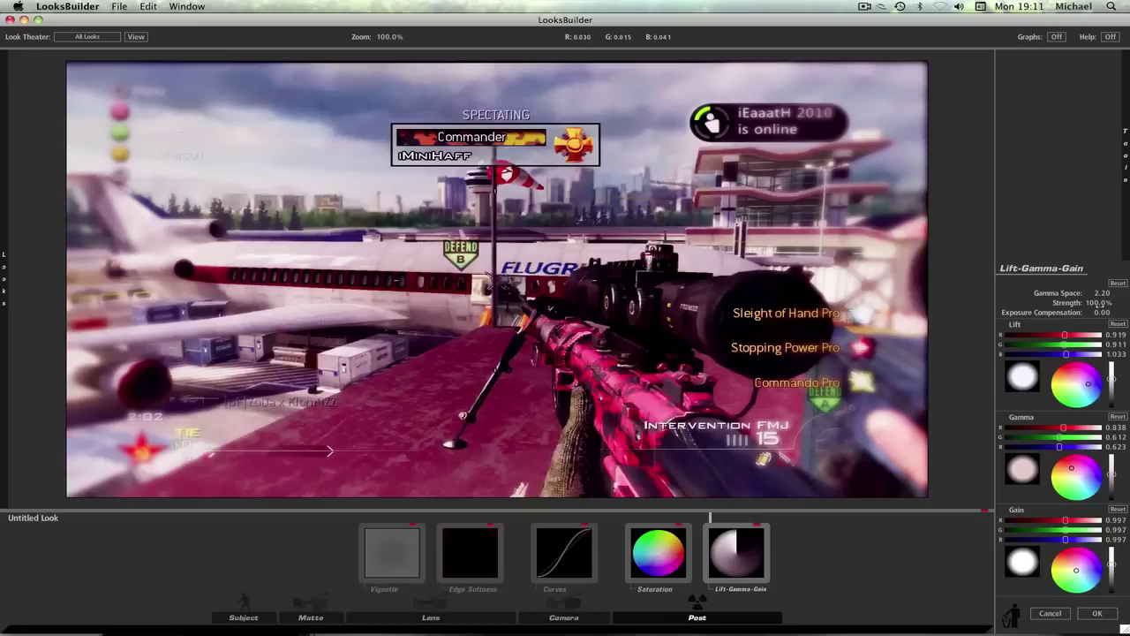
mouse_move(1071, 316)
left_mouse_down()
mouse_move(1039, 316)
mouse_move(1089, 311)
left_mouse_up()
left_click(118, 6)
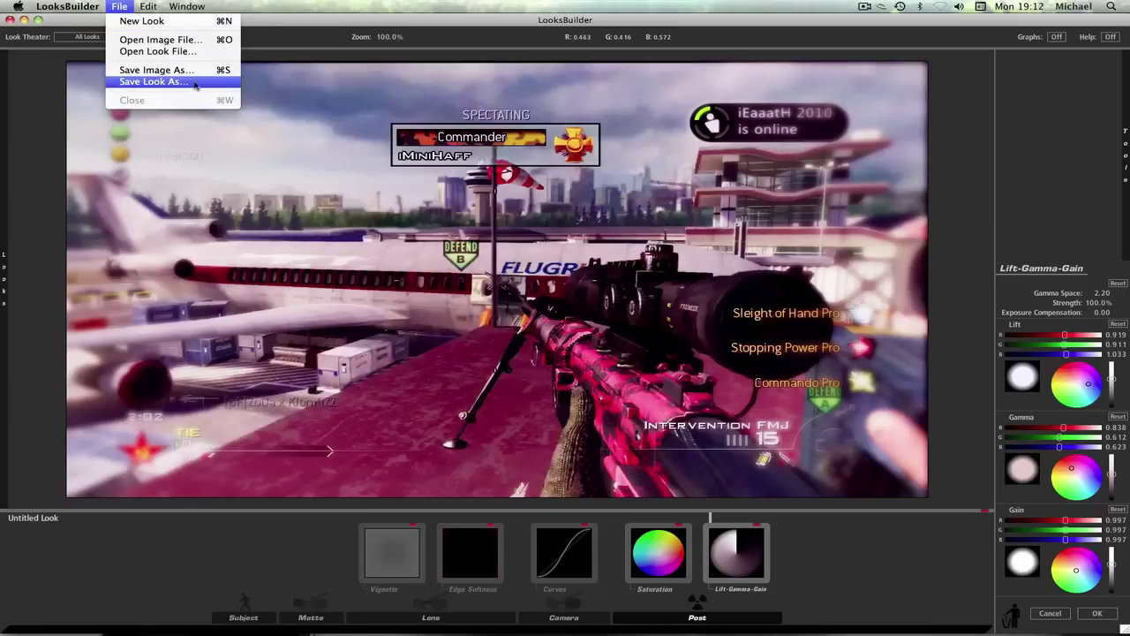
left_click(44, 82)
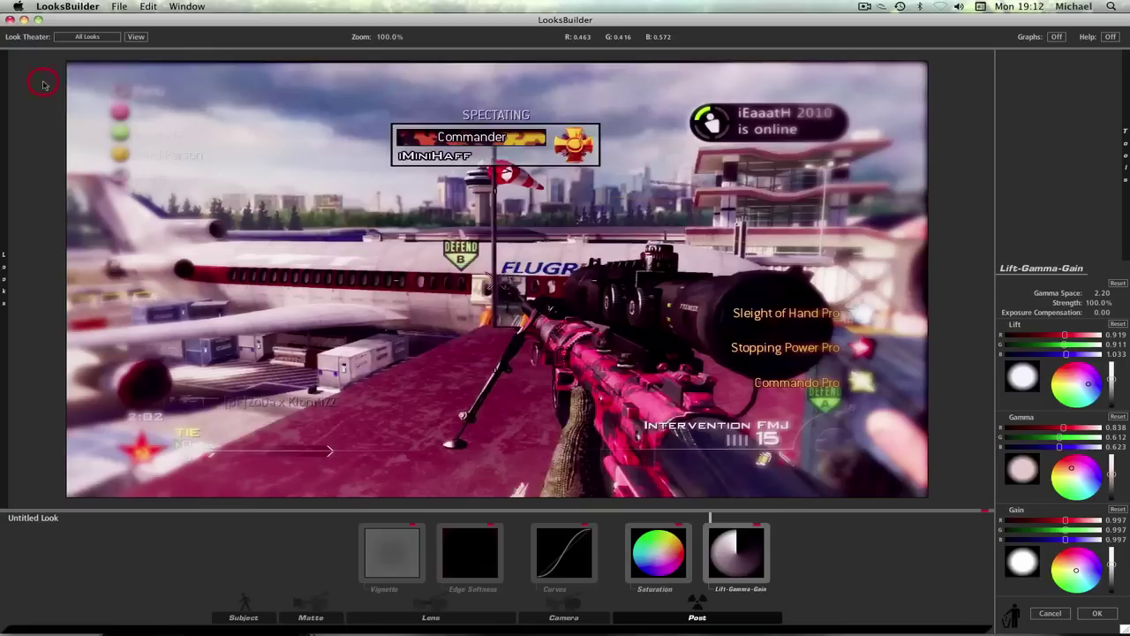
mouse_move(2, 251)
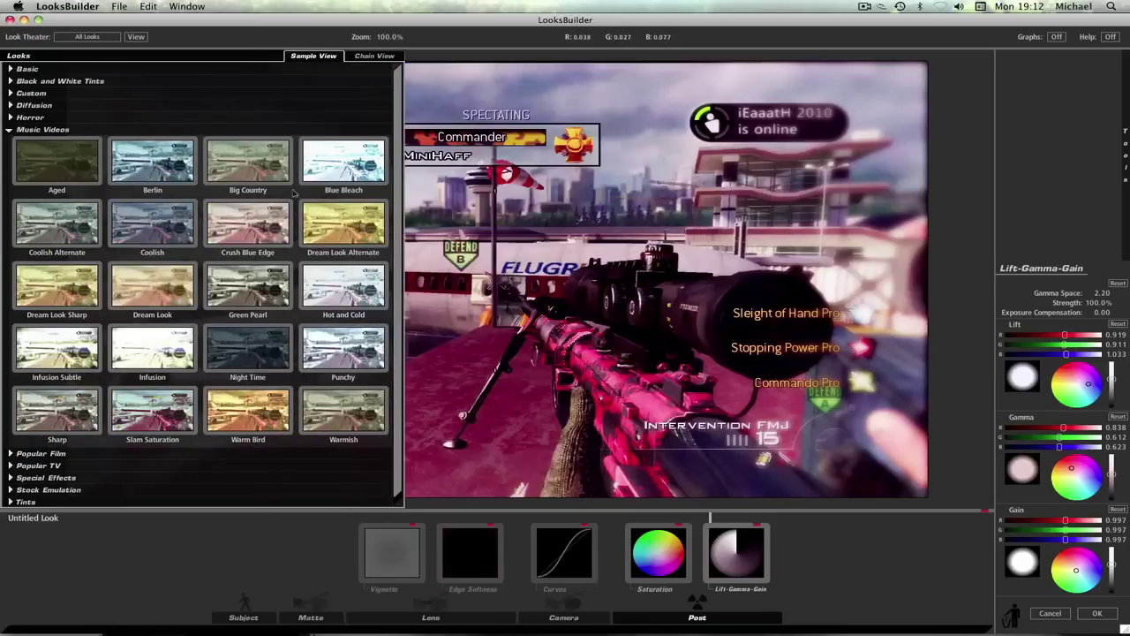
left_click(9, 129)
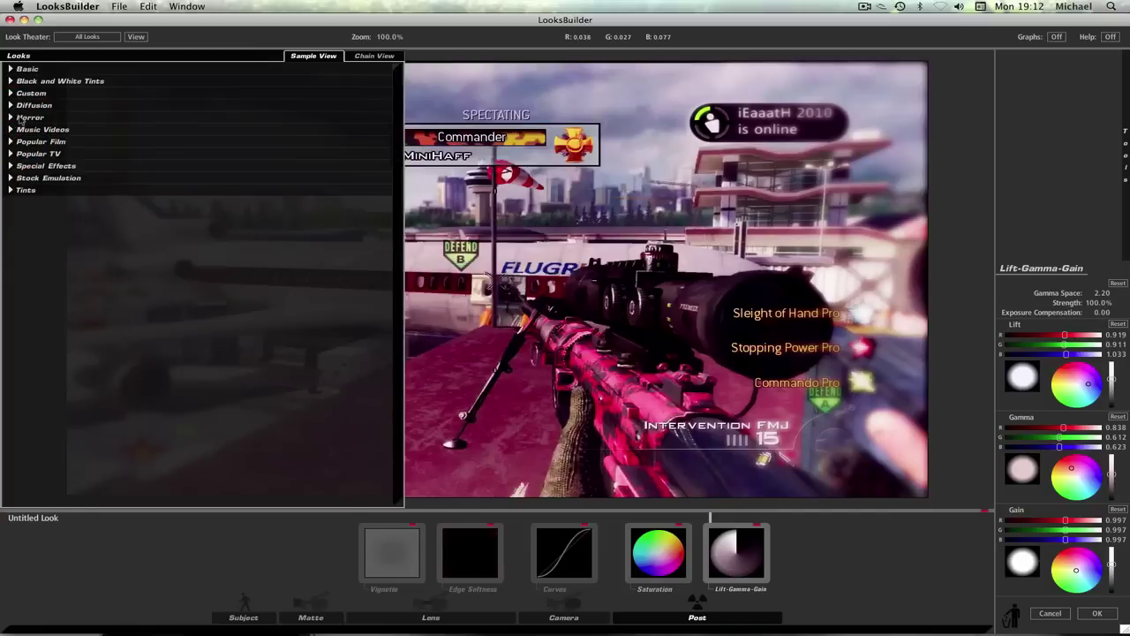
left_click(10, 130)
left_click(9, 130)
left_click(9, 142)
left_click(247, 172)
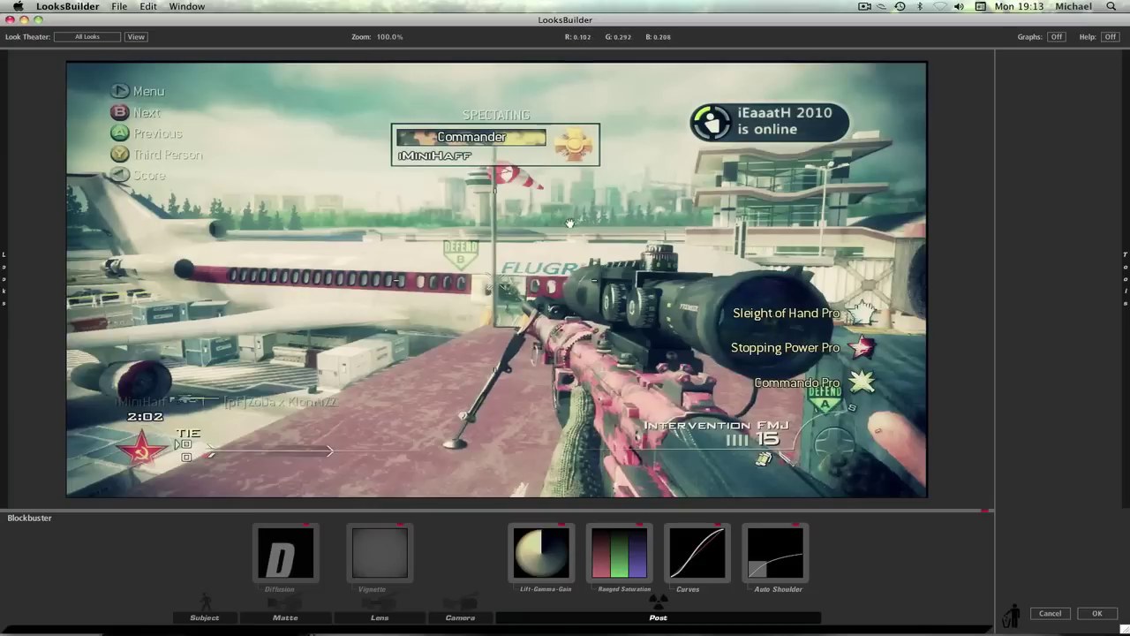
key("super+z")
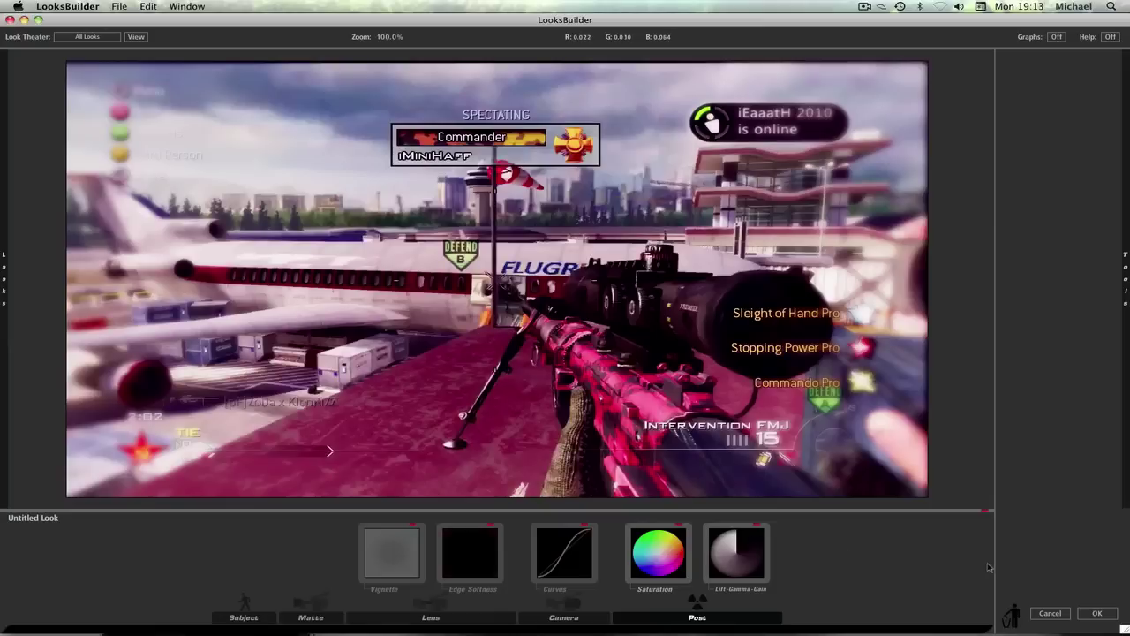